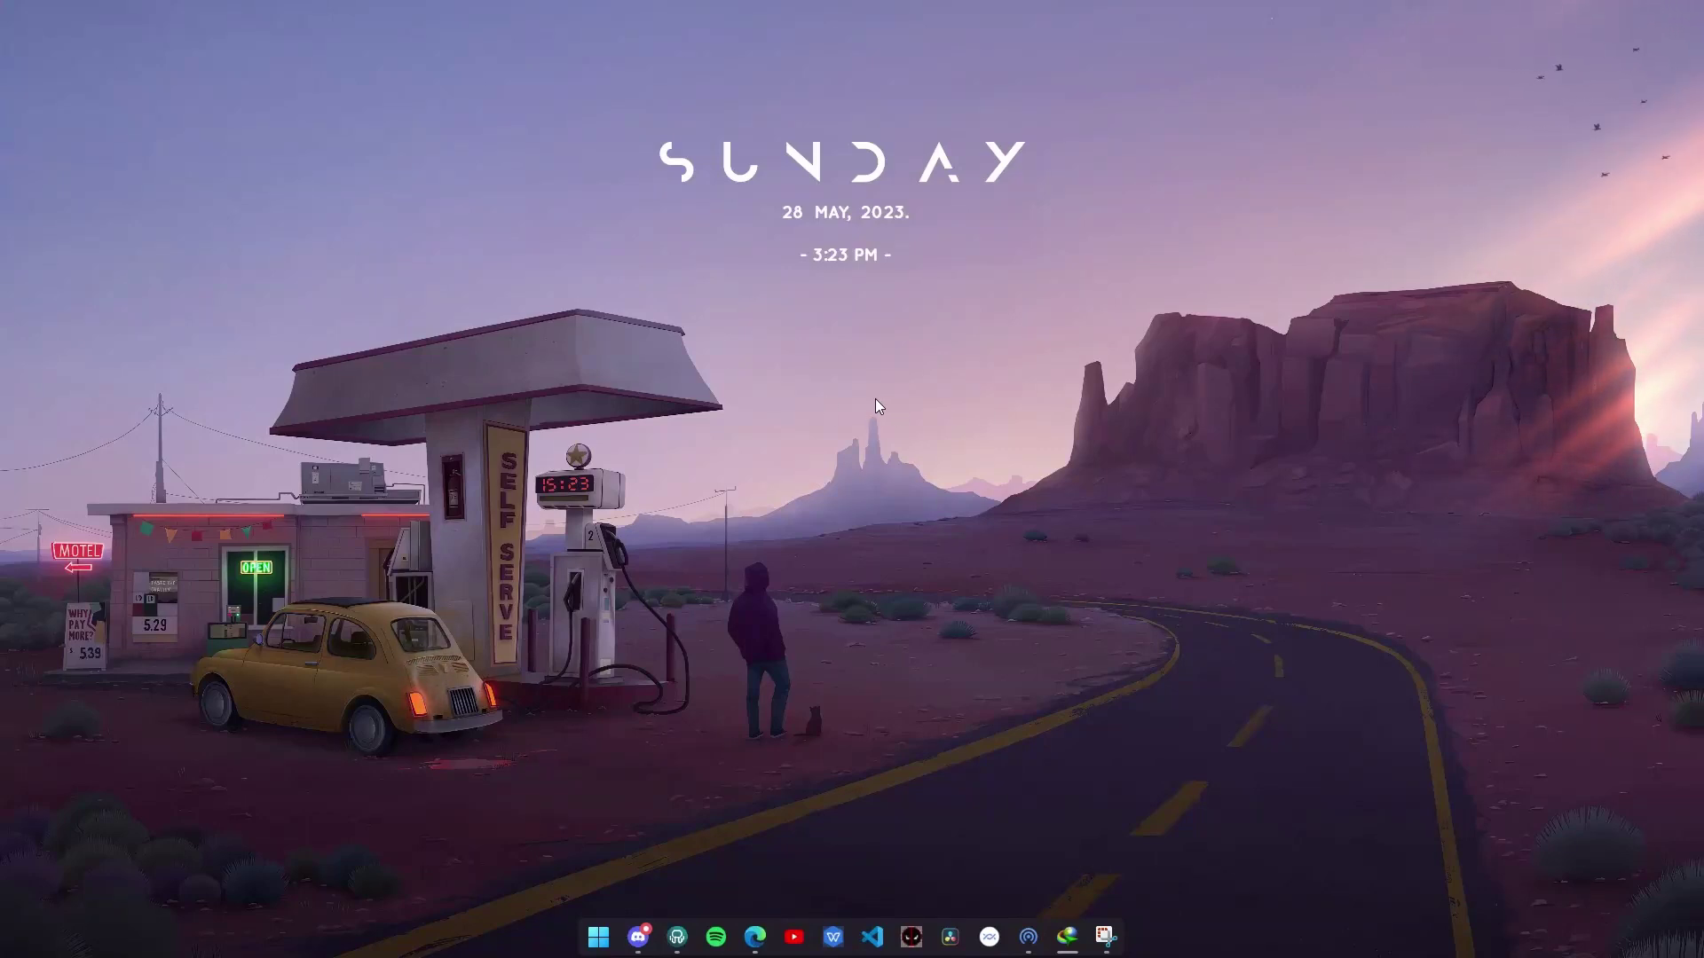
- Switch from the desktop to the browser showing the Midjourney Community Feed
{"action": "key", "text": "alt+Tab"}
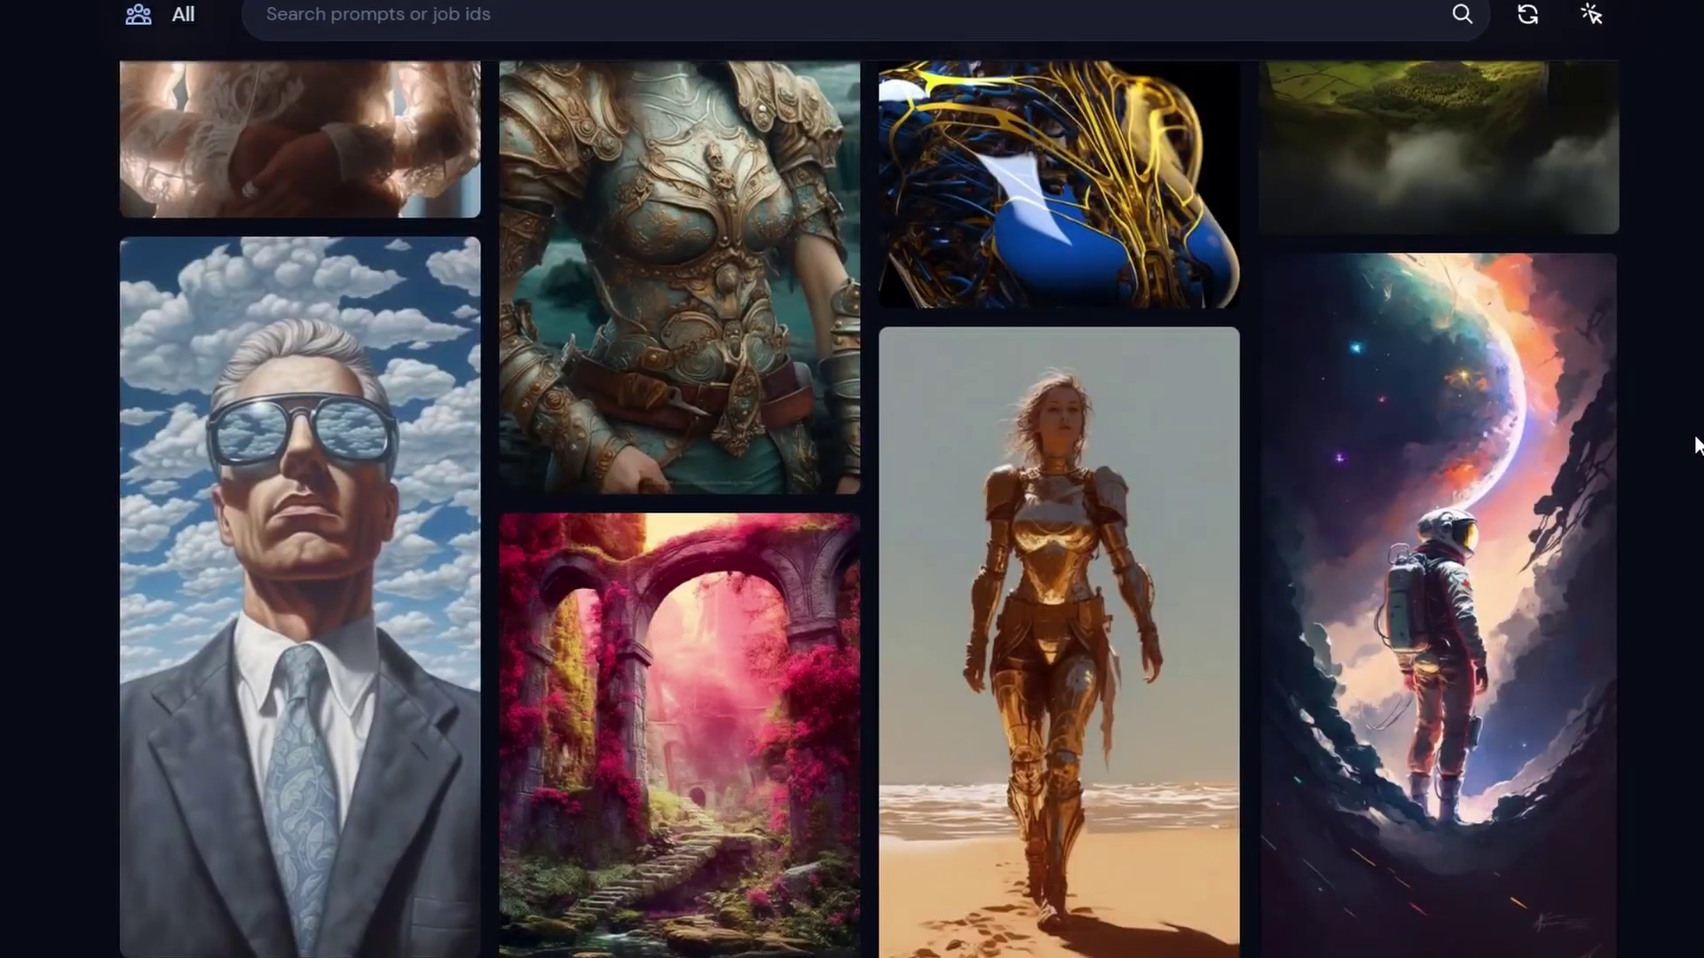
{"action": "scroll", "coordinate": [1698, 445], "scroll_direction": "down", "scroll_amount": 8}
{"action": "scroll", "coordinate": [1697, 445], "scroll_direction": "down", "scroll_amount": 10}
{"action": "scroll", "coordinate": [1697, 446], "scroll_direction": "down", "scroll_amount": 8}
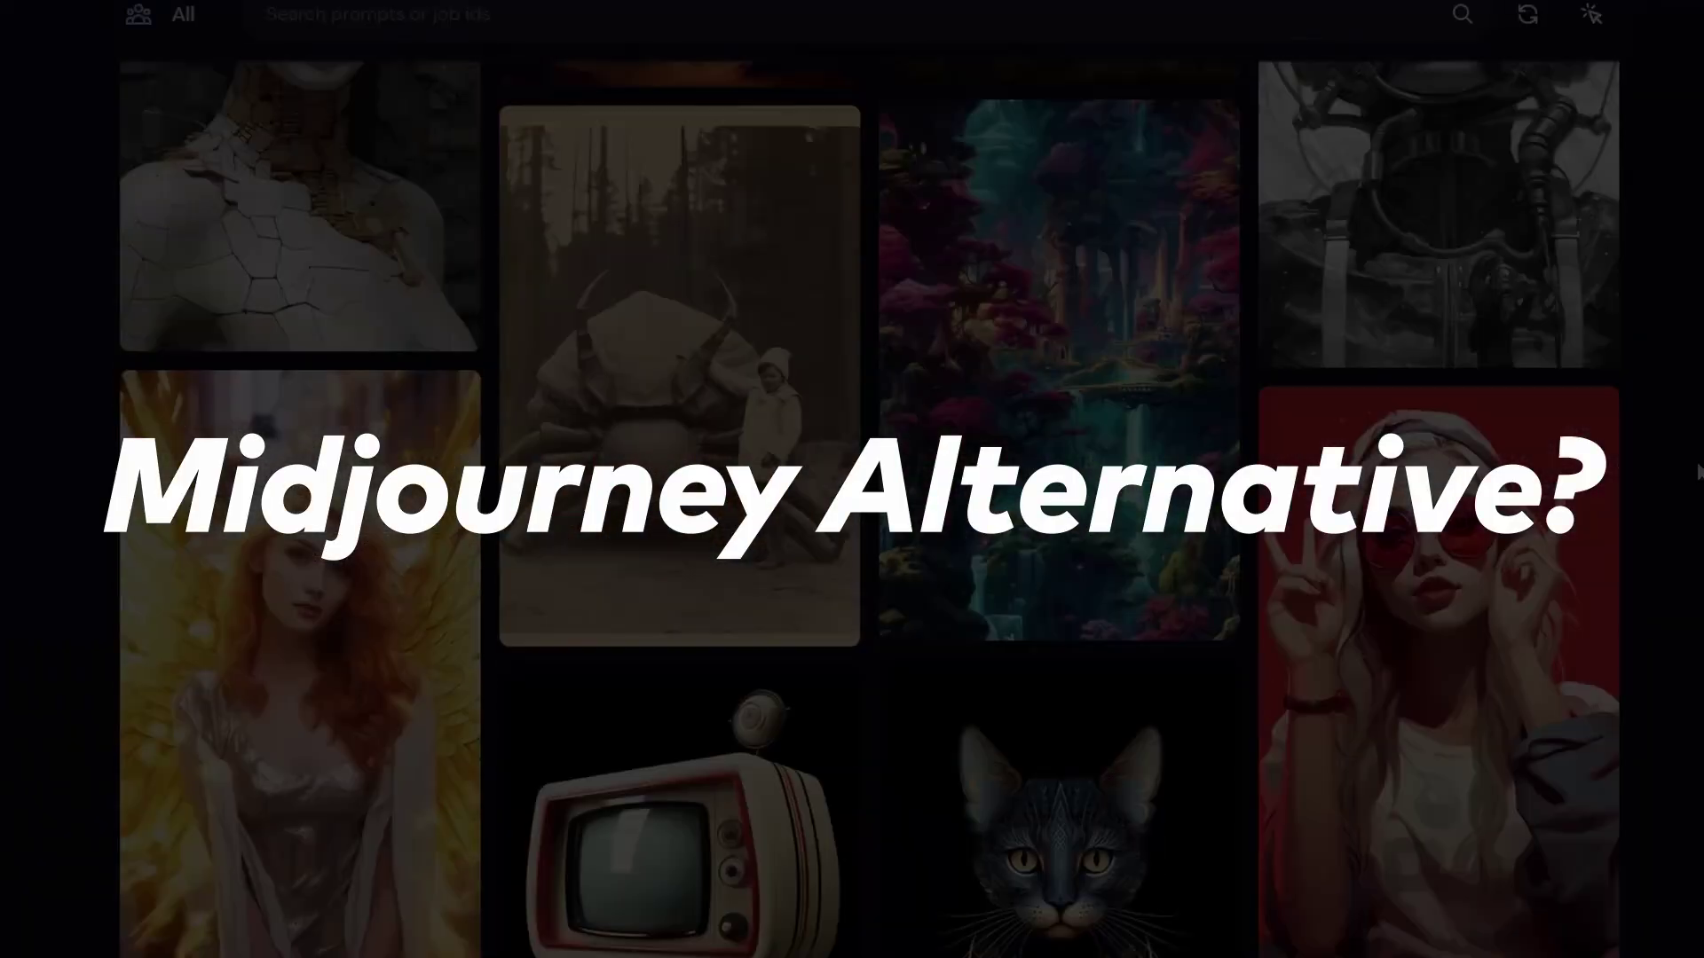
{"action": "scroll", "coordinate": [1697, 445], "scroll_direction": "down", "scroll_amount": 5}
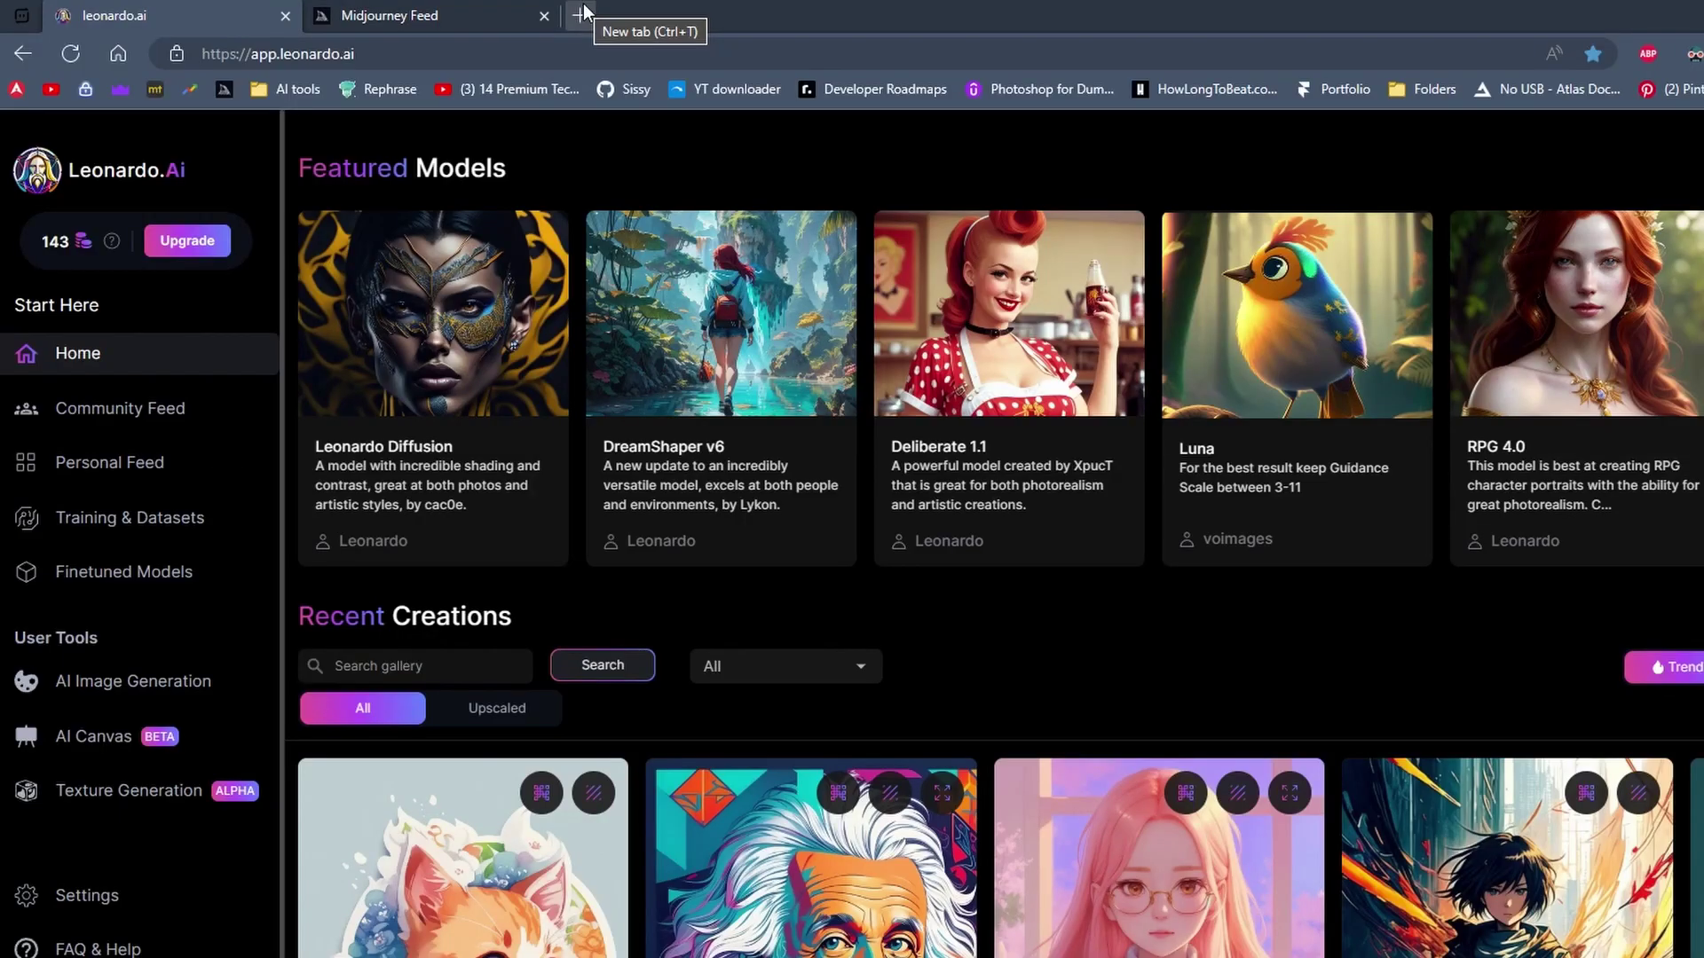
{"action": "scroll", "coordinate": [612, 559], "scroll_direction": "down", "scroll_amount": 5}
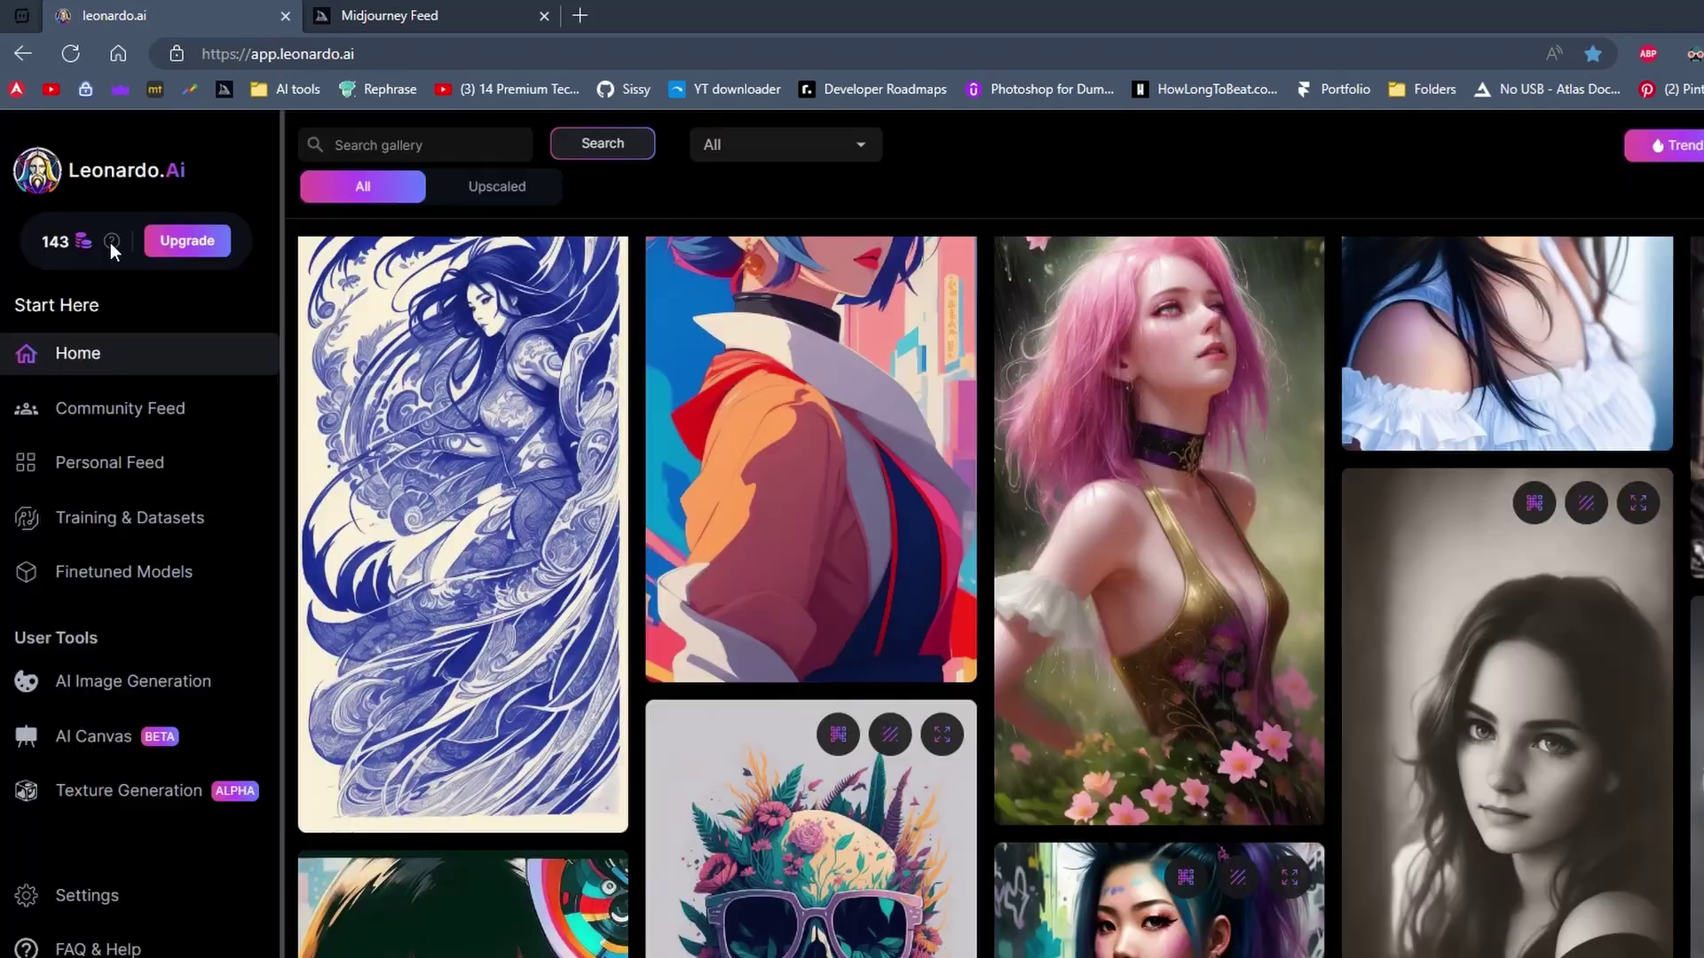
- Open the pricing plans and highlight 'Forever' and the daily fast generations in the Free card
{"action": "left_click", "coordinate": [80, 247]}
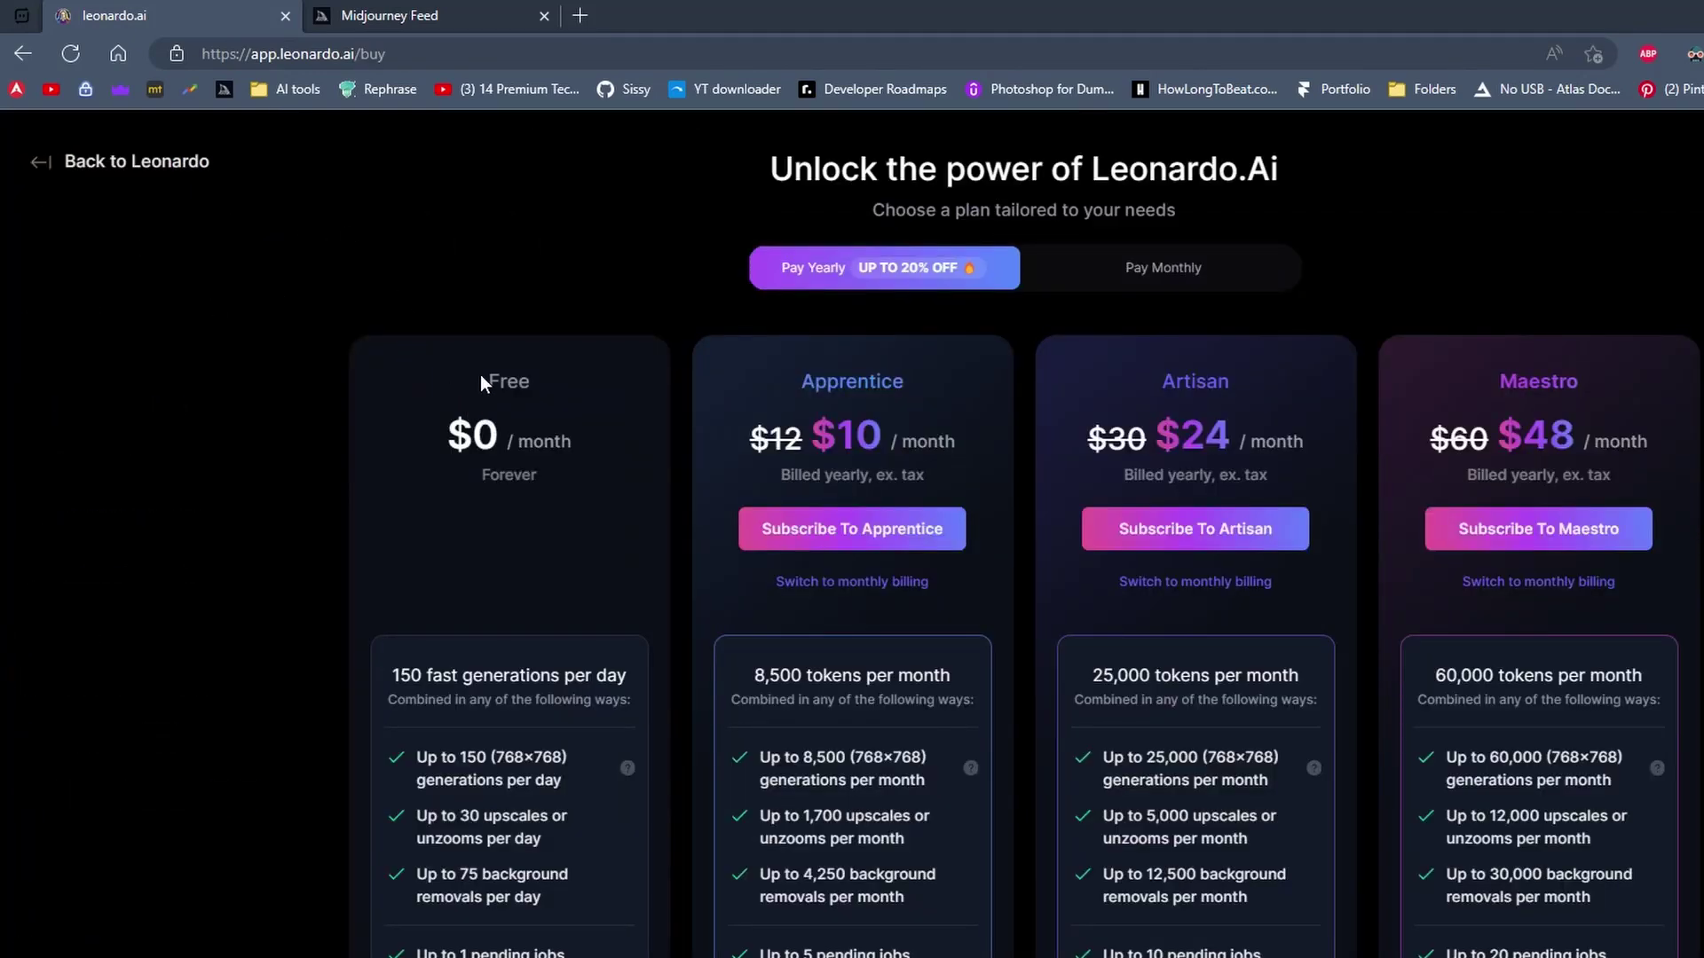
{"action": "left_click_drag", "start_coordinate": [481, 373], "coordinate": [533, 491]}
{"action": "left_click", "coordinate": [532, 491]}
{"action": "double_click", "coordinate": [505, 474]}
{"action": "scroll", "coordinate": [226, 479], "scroll_direction": "down", "scroll_amount": 3}
{"action": "left_click_drag", "start_coordinate": [391, 374], "coordinate": [616, 375]}
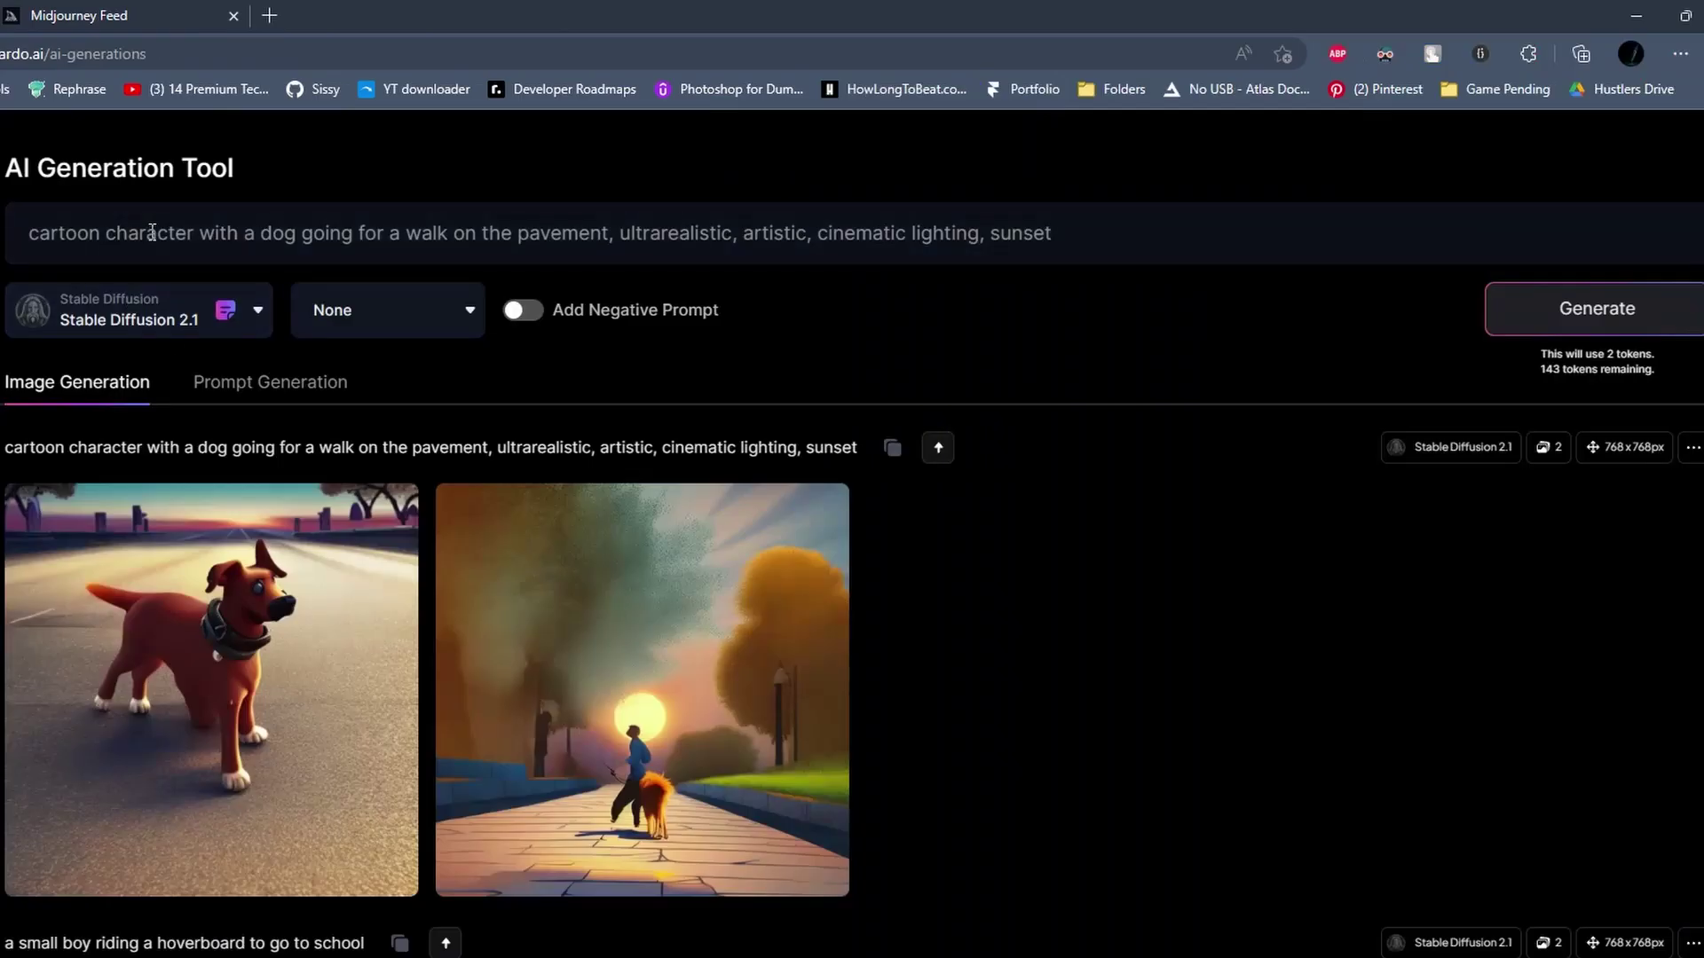
- Replace the old prompt with 'beautiful sunset beach' and submit it
{"action": "left_click", "coordinate": [152, 232]}
{"action": "left_click_drag", "start_coordinate": [1063, 237], "coordinate": [27, 238]}
{"action": "type", "text": "beautiful sunset beach"}
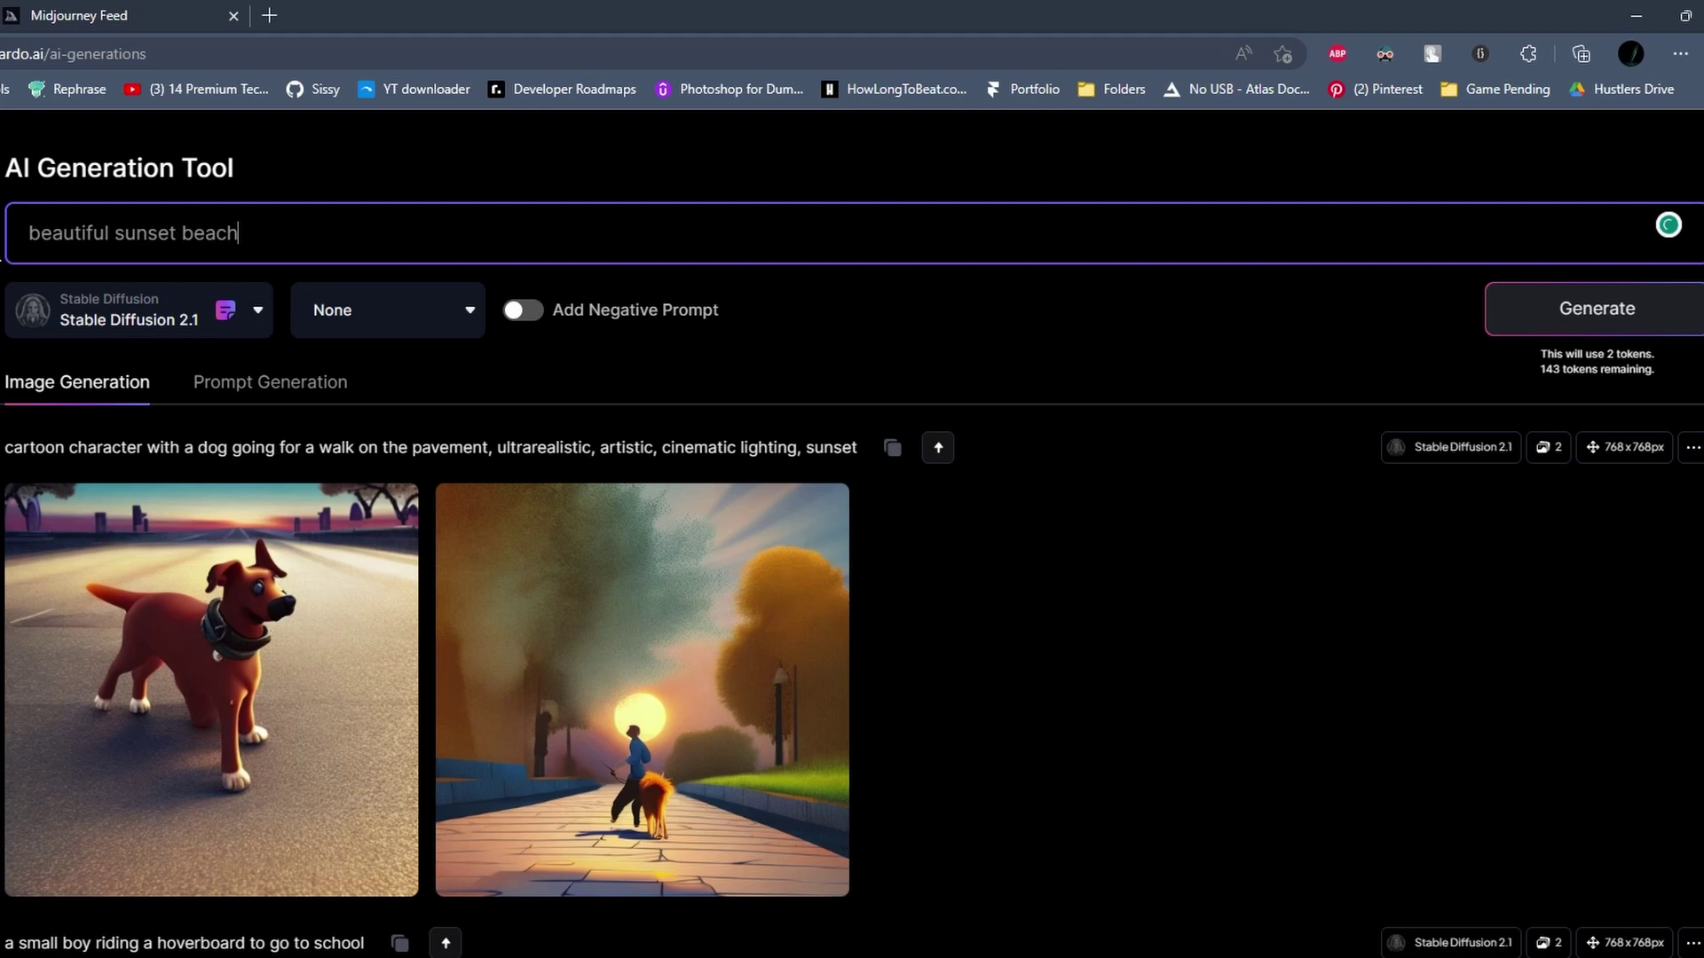
{"action": "key", "text": "Return"}
- Generate the sunset beach images, then search the Community Feed for 'sunset'
{"action": "left_click", "coordinate": [1597, 307]}
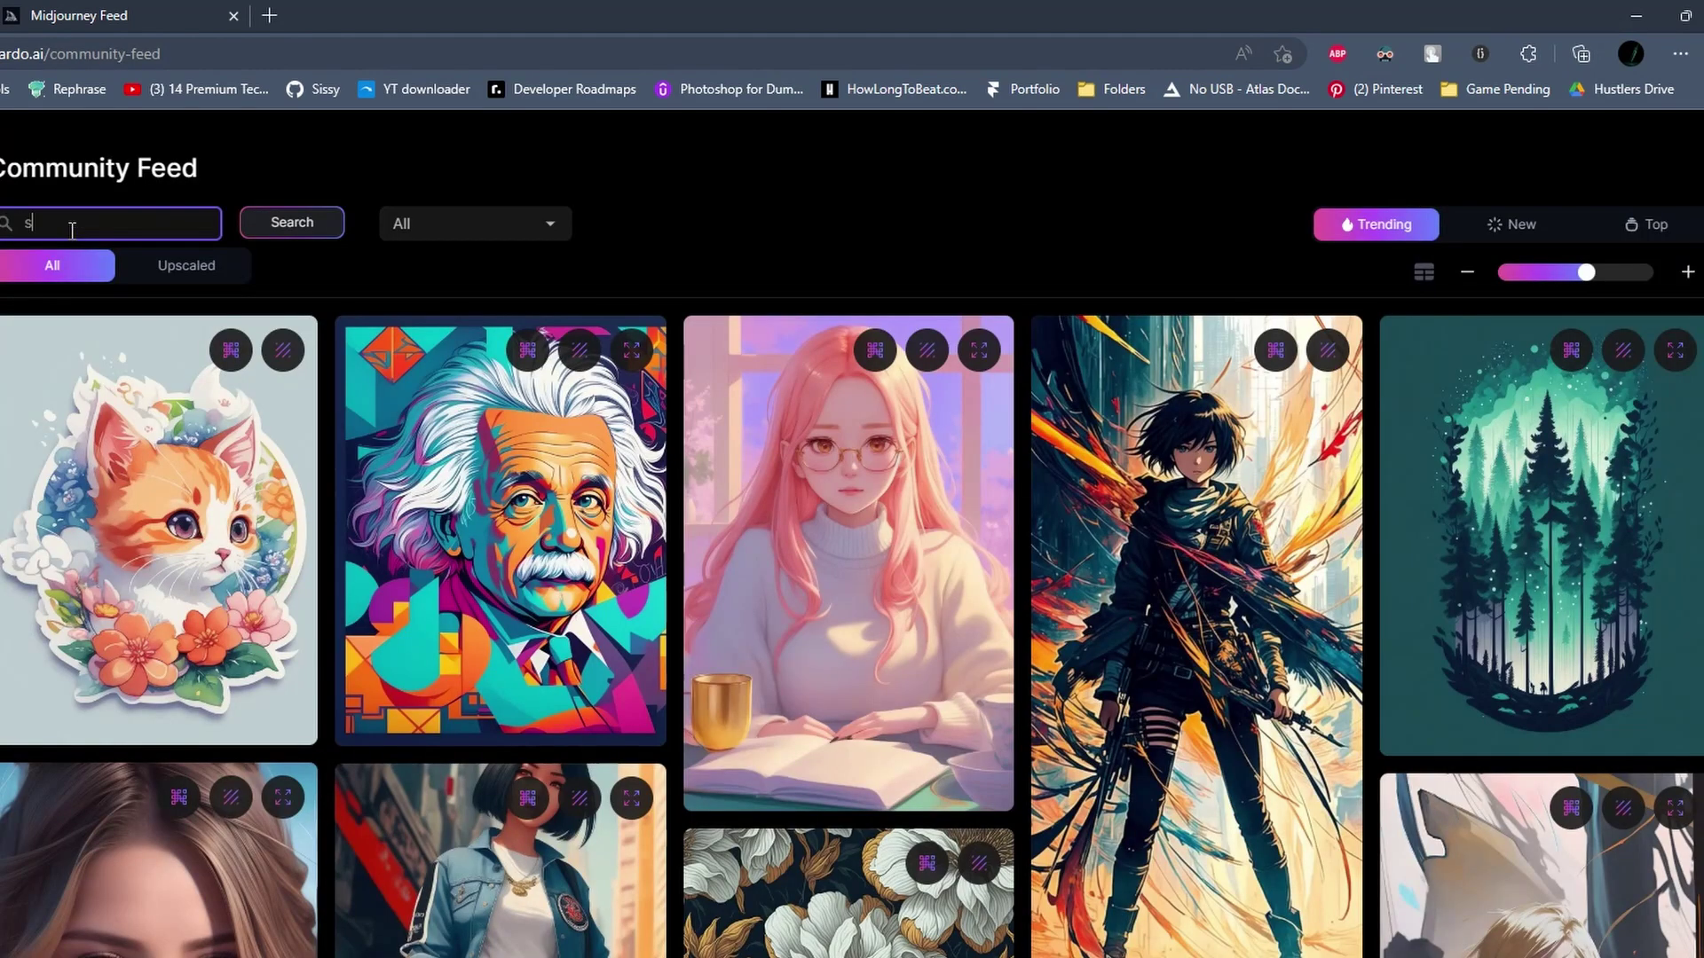
{"action": "type", "text": "sunset"}
{"action": "key", "text": "Return"}
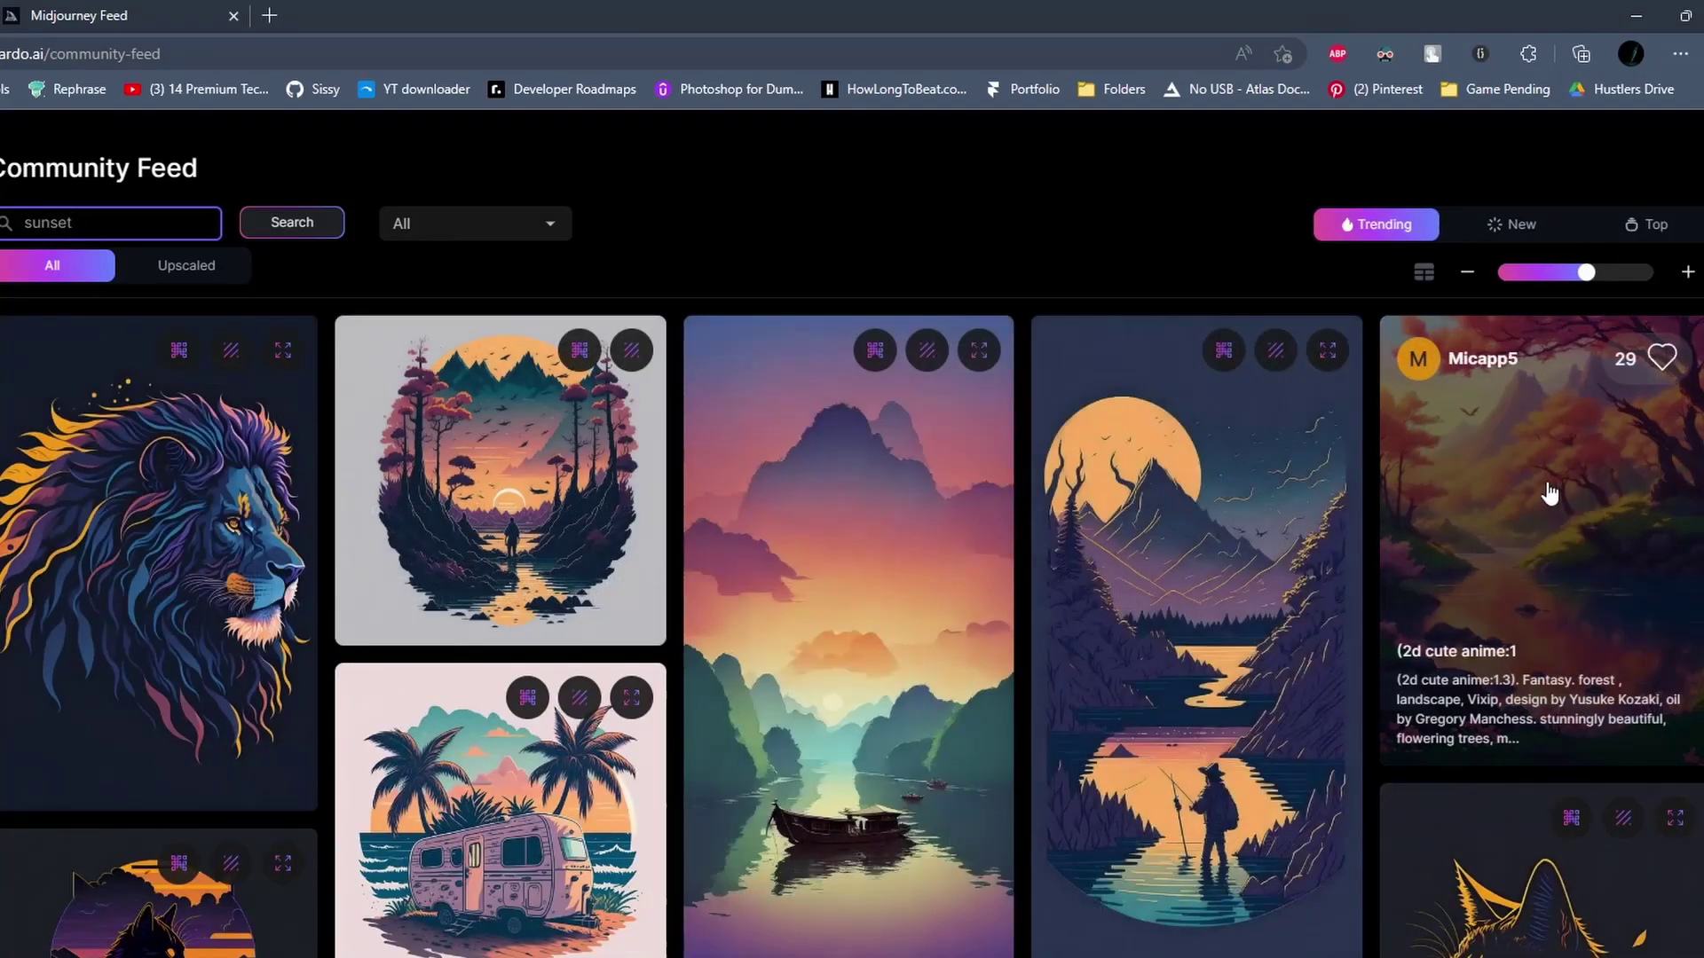